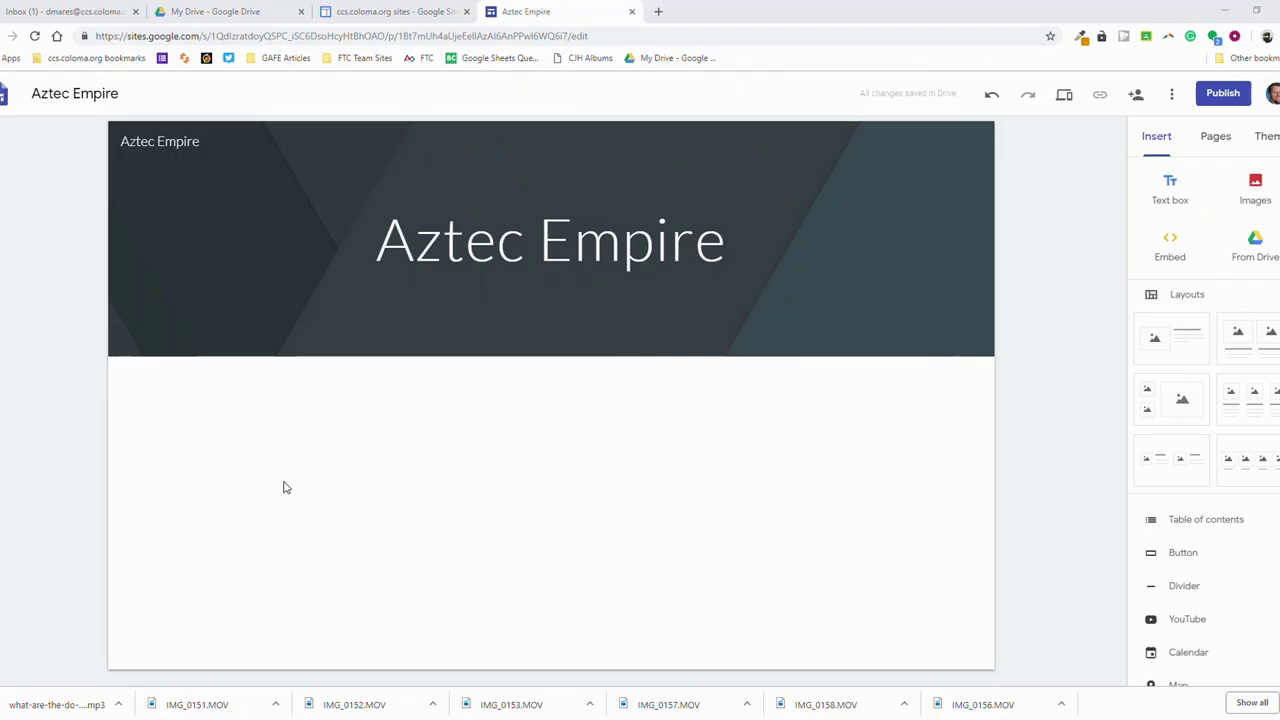
Publish the Aztec Empire site at web address 'daztec', replacing 'dtmsaztec'
{"action": "left_click", "coordinate": [1233, 95]}
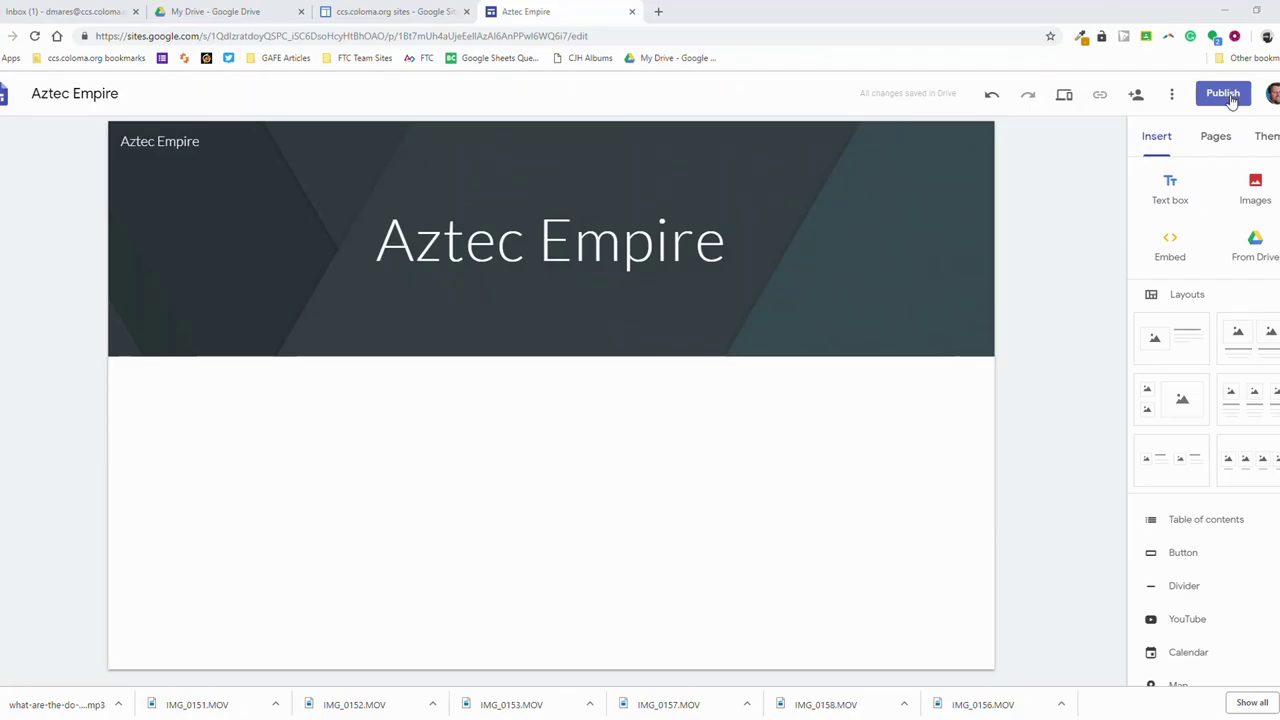
{"action": "left_click", "coordinate": [1231, 100]}
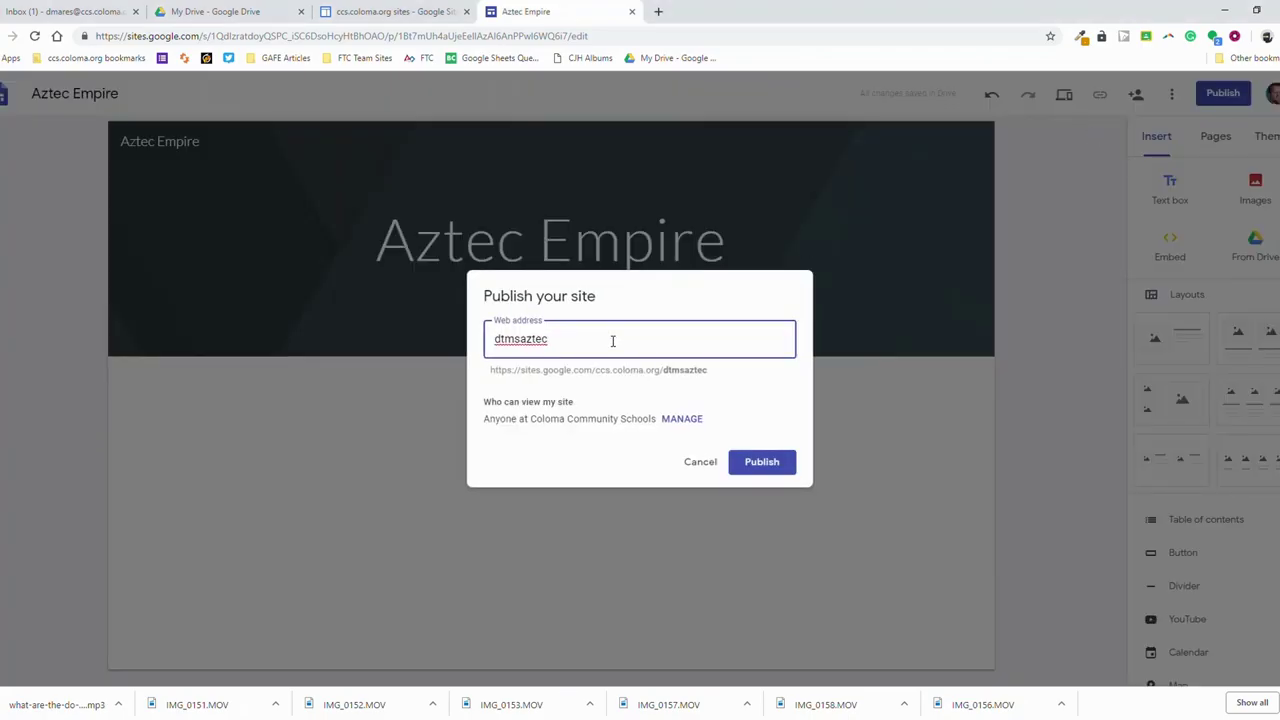
{"action": "left_click_drag", "start_coordinate": [613, 341], "coordinate": [437, 351]}
{"action": "key", "text": "BackSpace"}
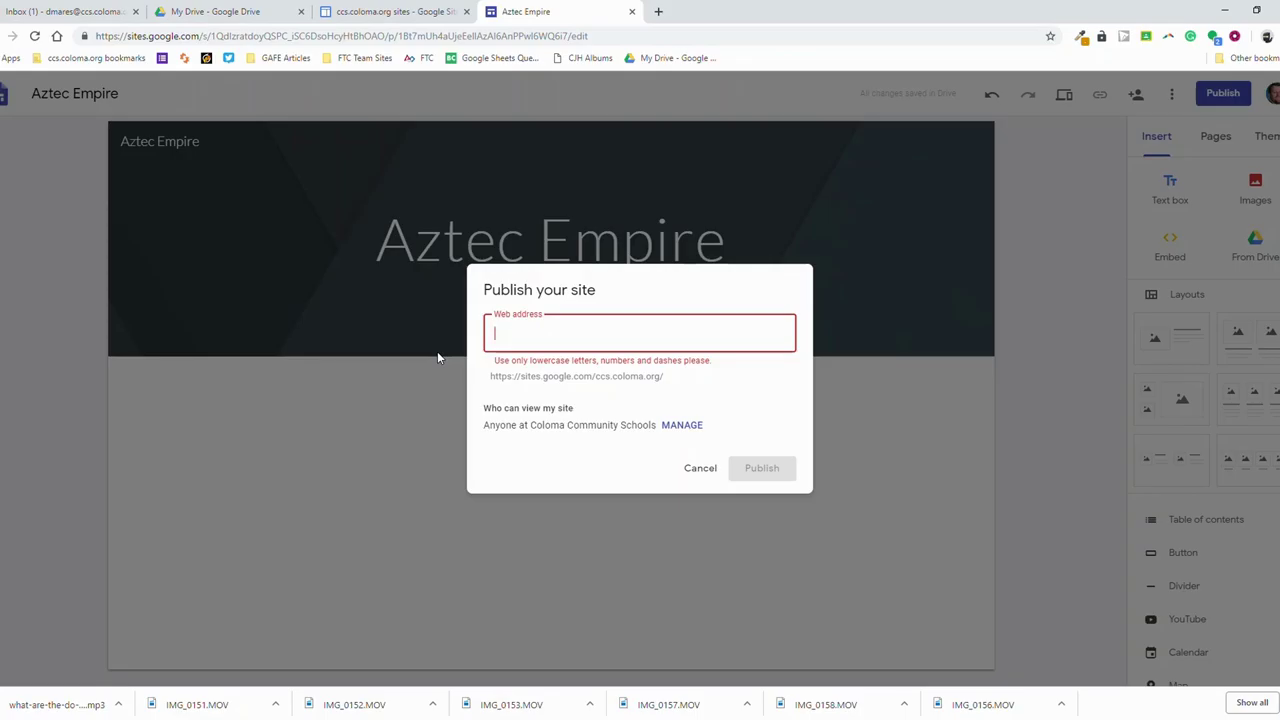
{"action": "type", "text": "daz"}
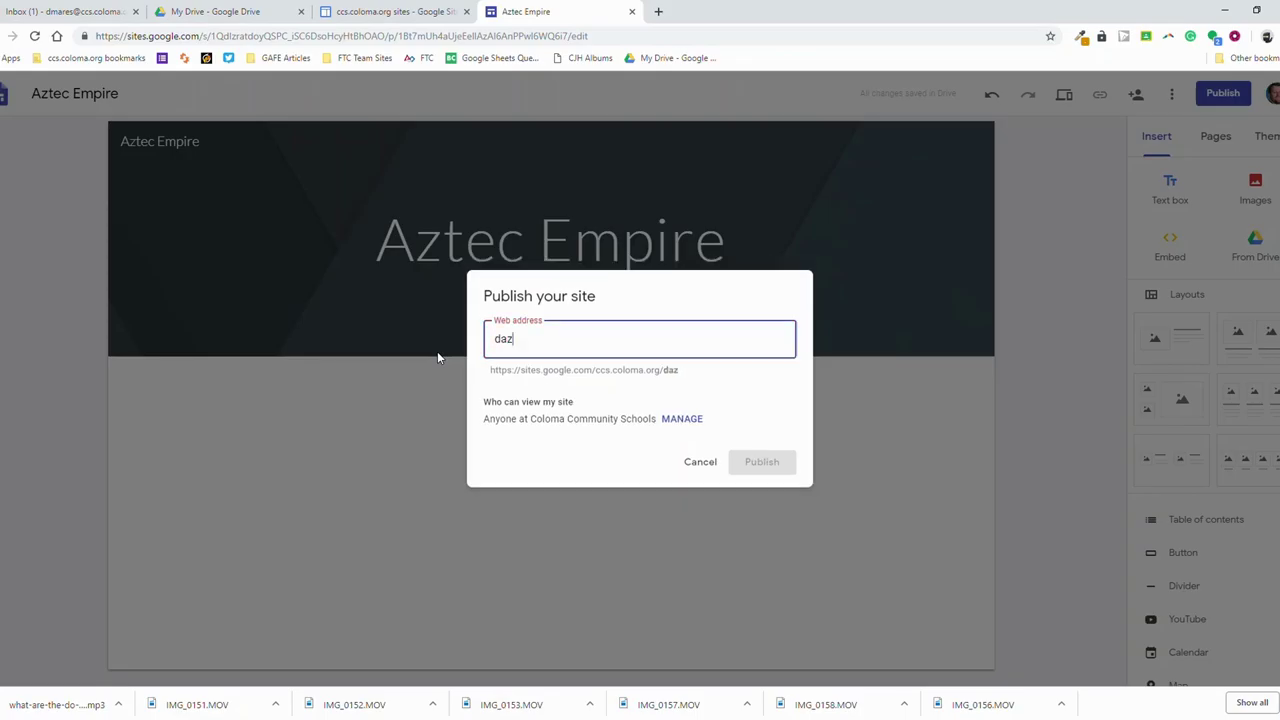
{"action": "type", "text": "tec"}
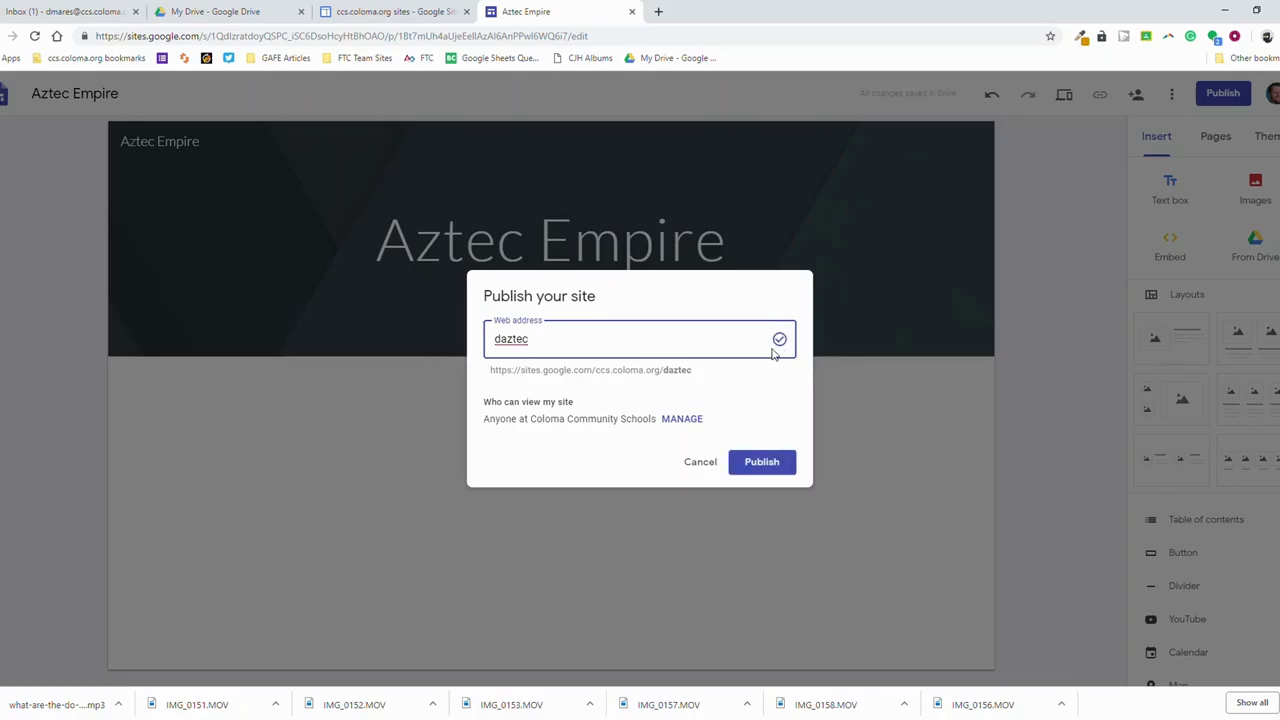
{"action": "left_click", "coordinate": [764, 463]}
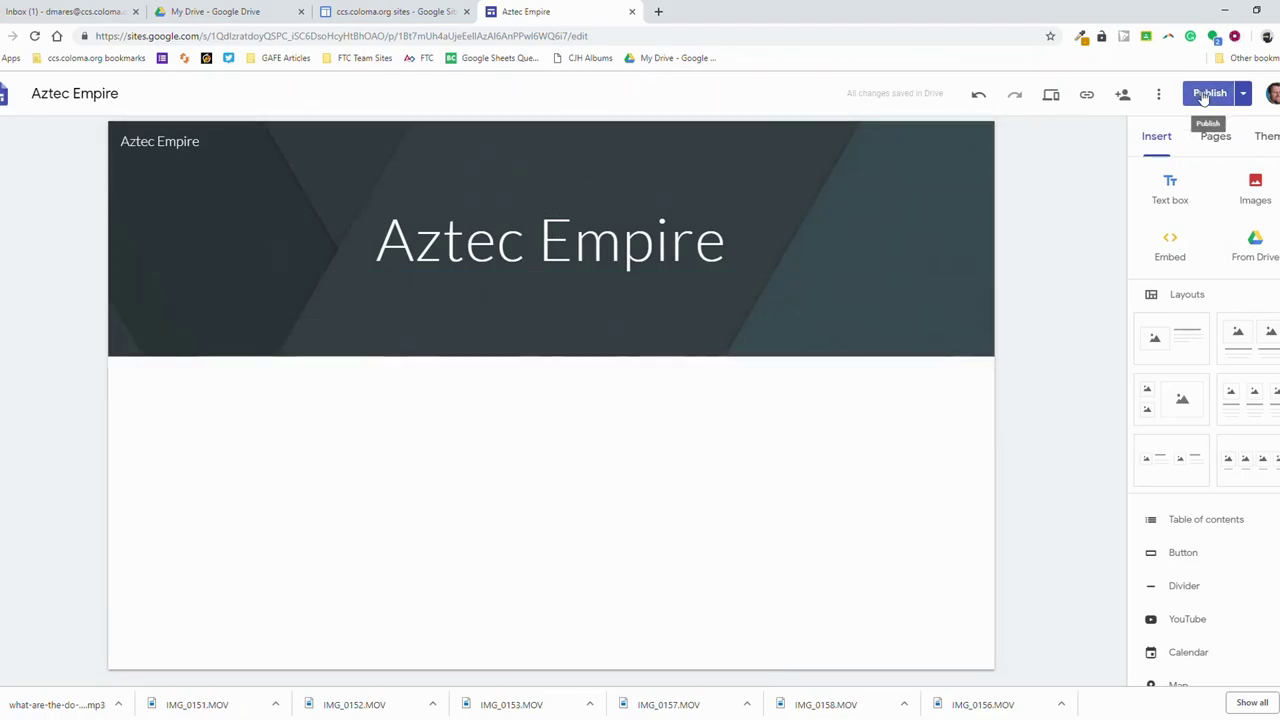
Show the Publish dropdown listing Publish settings, View published site and Unpublish
{"action": "left_click", "coordinate": [1243, 93]}
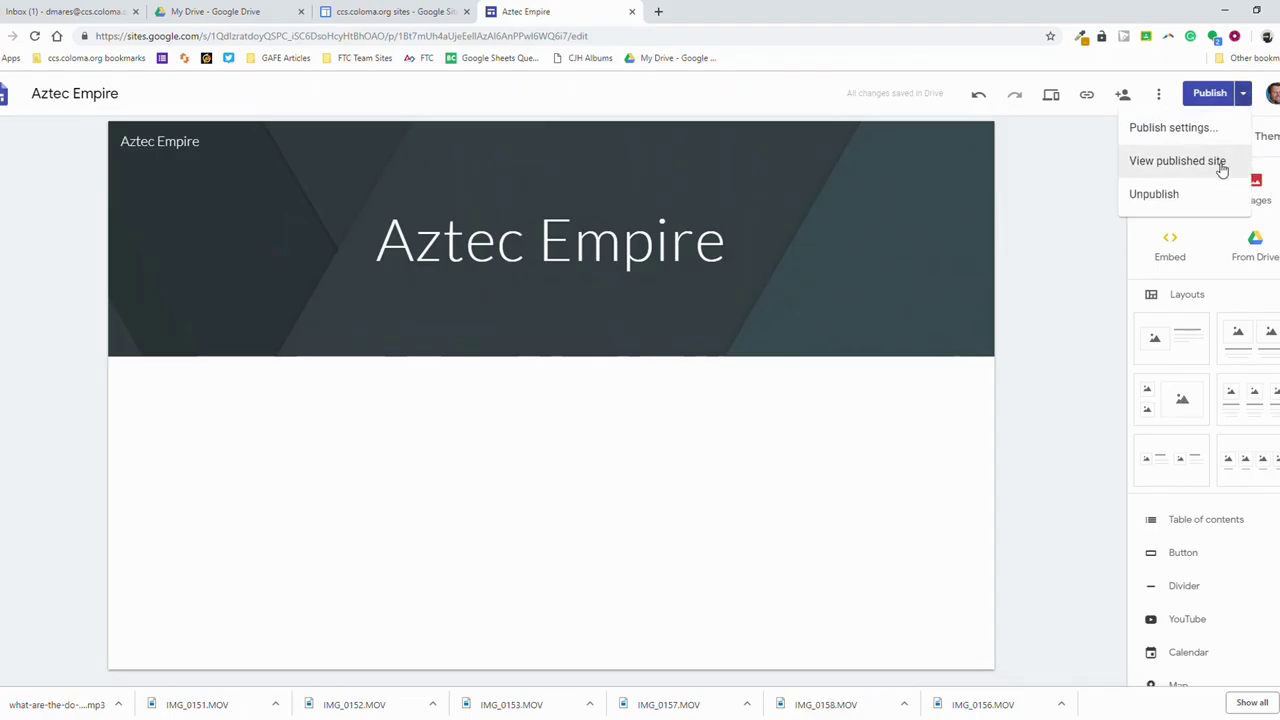
Open the live daztec site in a new tab and select its full URL
{"action": "left_click", "coordinate": [1221, 170]}
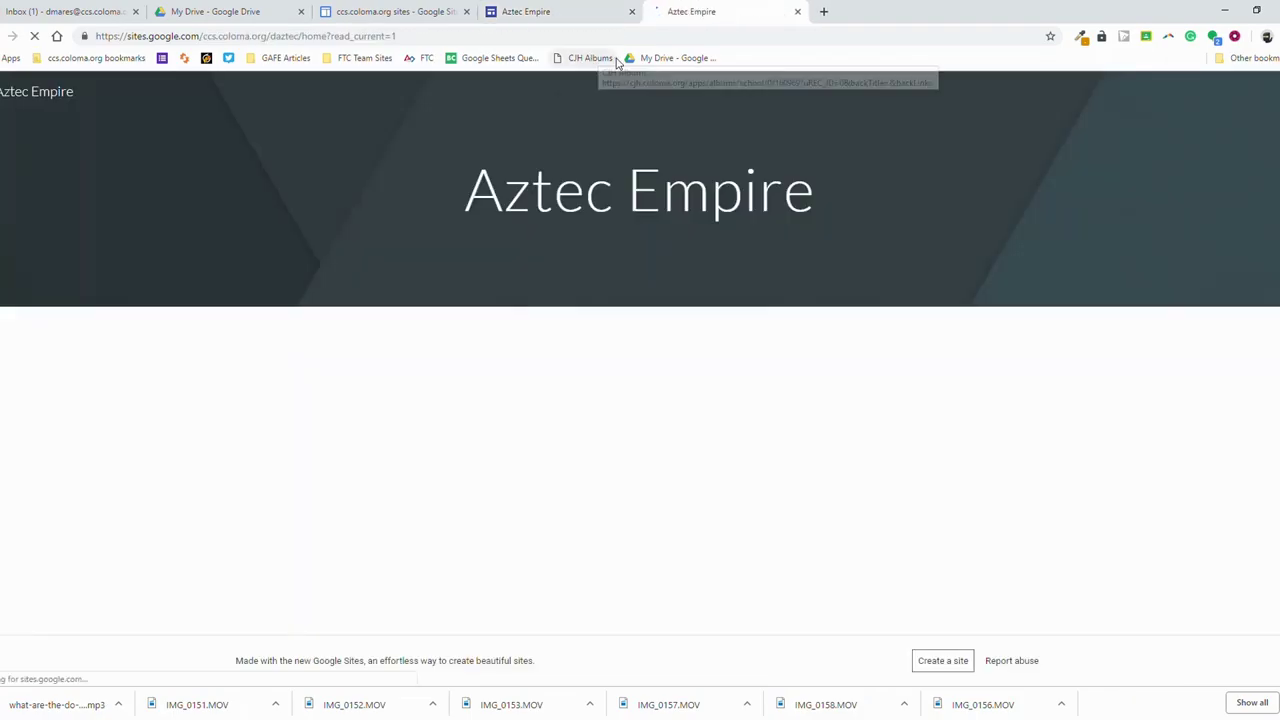
{"action": "left_click", "coordinate": [513, 38]}
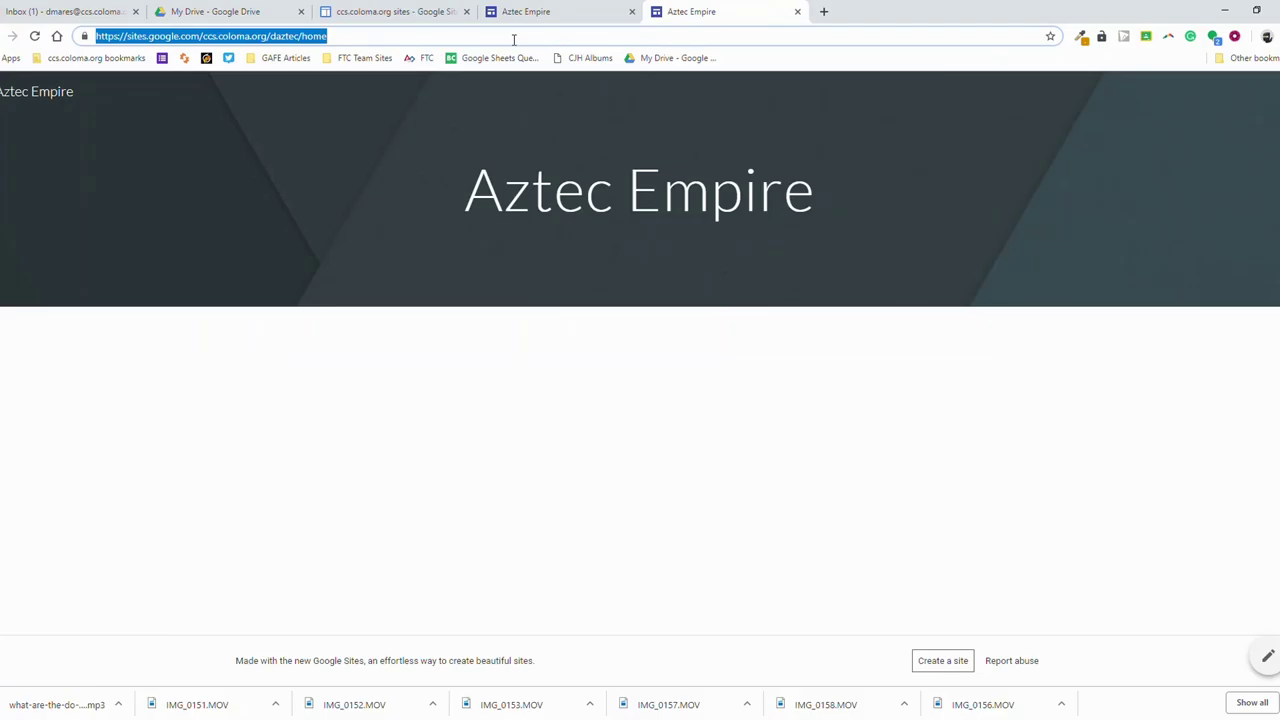